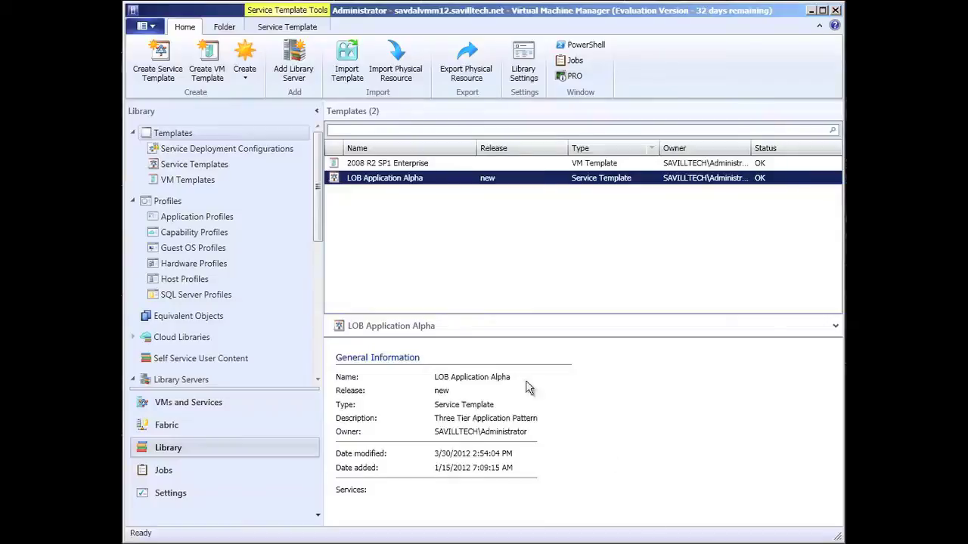
# Select the Apache_2_2_21 package under Srv App-V Applications and review its Apache2.2 credential settings.
pyautogui.moveTo(319, 217); pyautogui.dragTo(320, 355)
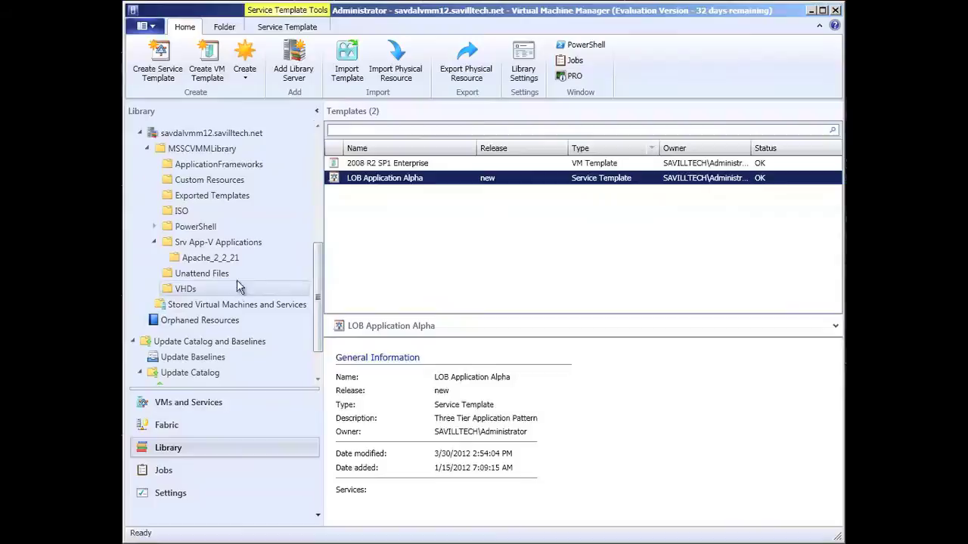
pyautogui.click(228, 258)
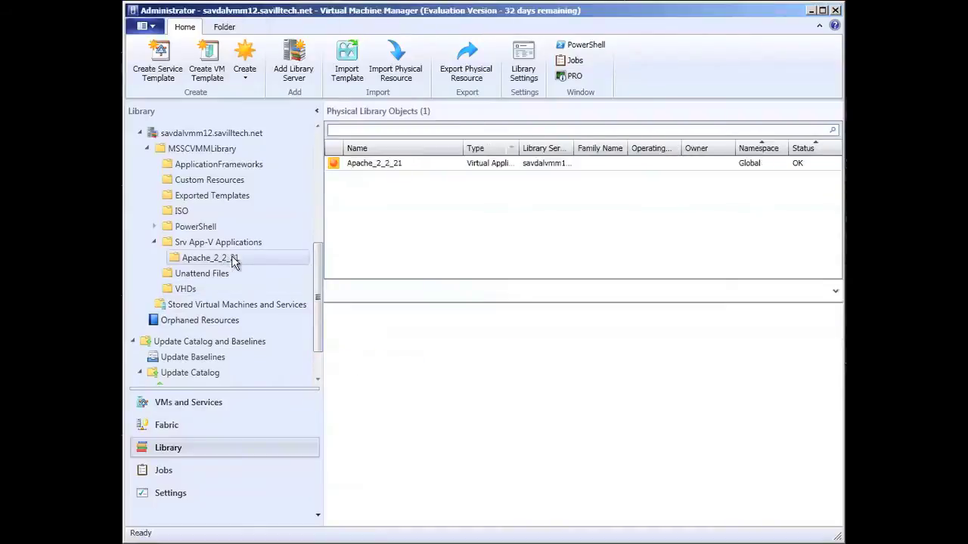
pyautogui.click(418, 168)
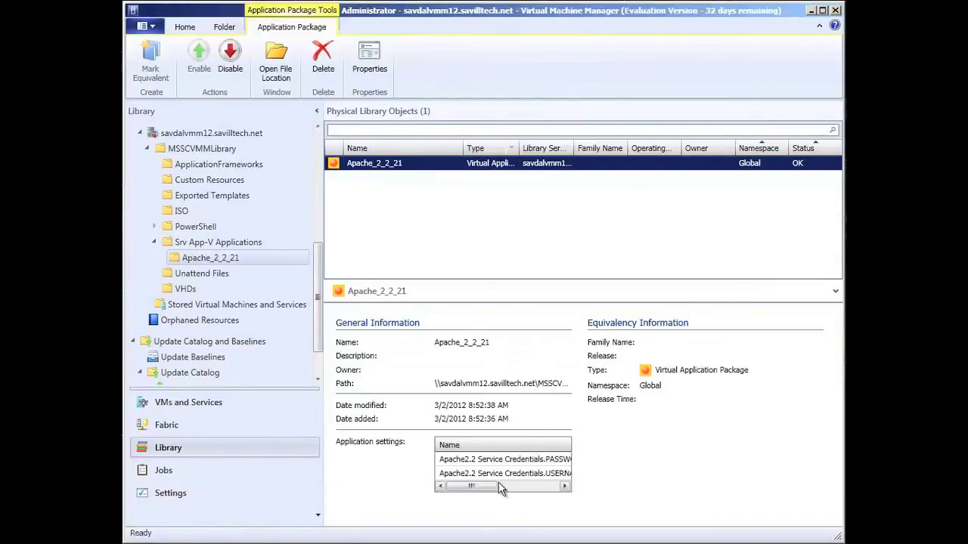
pyautogui.moveTo(487, 484); pyautogui.dragTo(450, 489)
pyautogui.moveTo(319, 273); pyautogui.dragTo(317, 145)
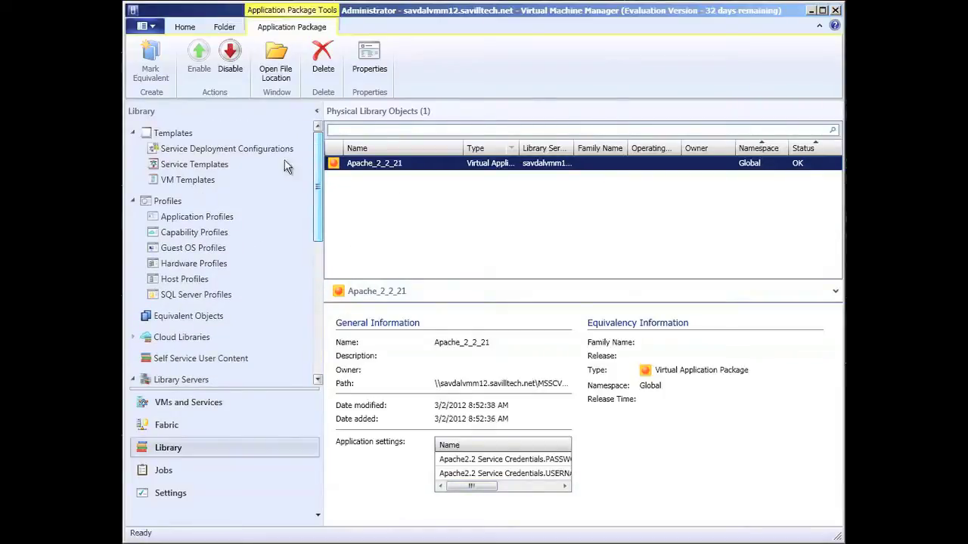
# In Service Templates, start a new service template based on the Two Tier Application pattern.
pyautogui.click(189, 166)
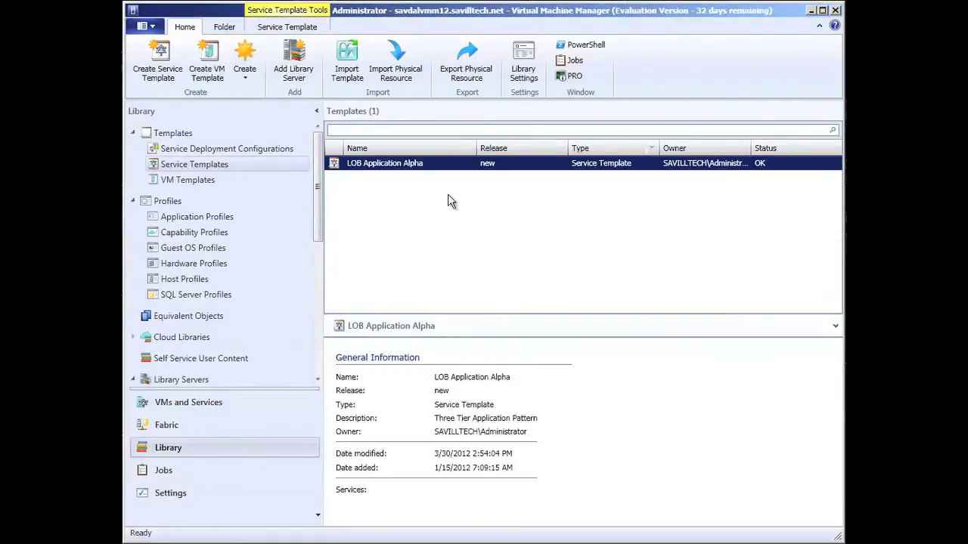
pyautogui.click(160, 66)
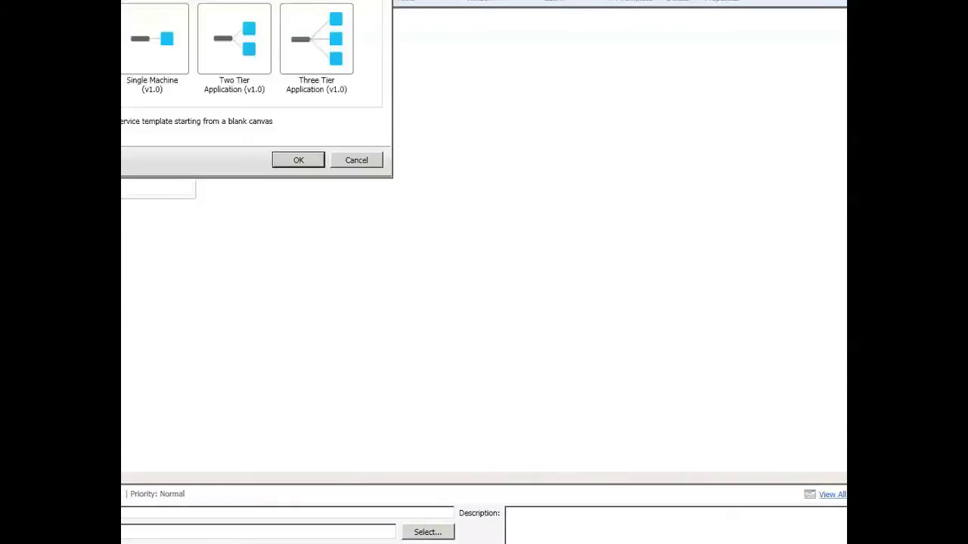
pyautogui.moveTo(238, 0); pyautogui.dragTo(505, 117)
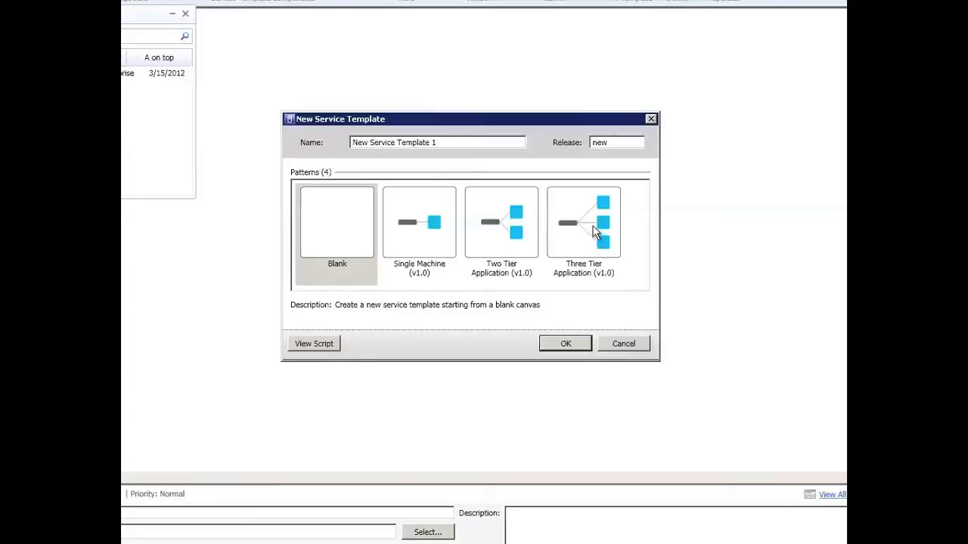
pyautogui.click(514, 218)
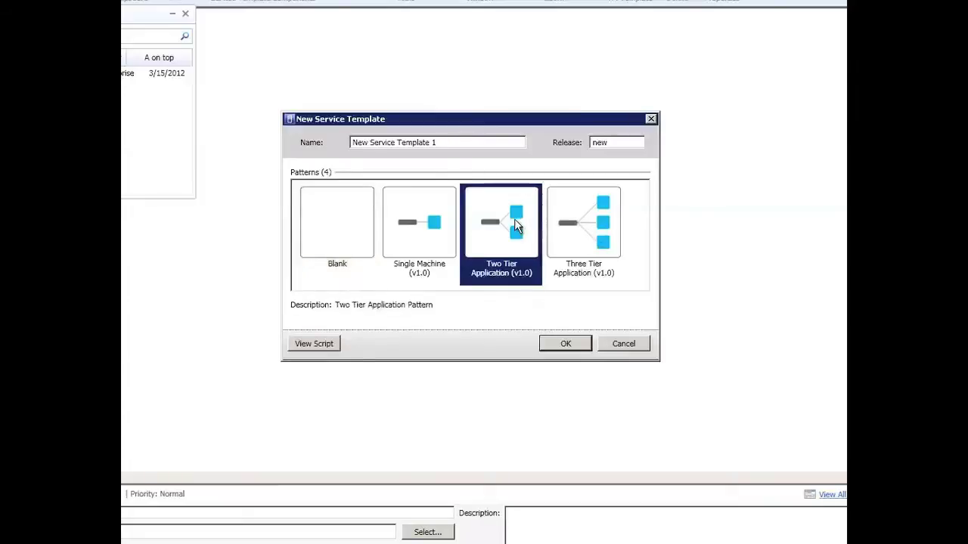
pyautogui.click(567, 344)
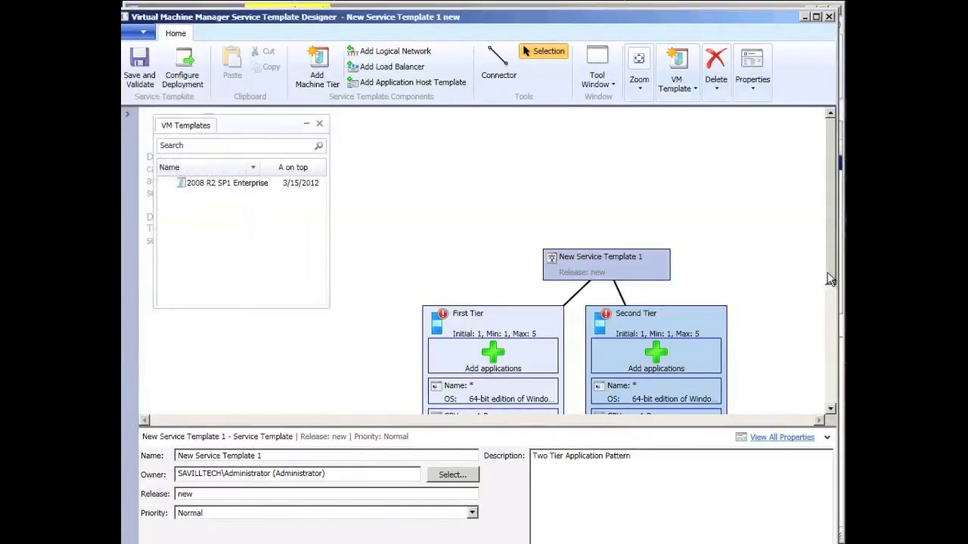
# Base both the First Tier and Second Tier on the 2008 R2 SP1 Enterprise VM template.
pyautogui.moveTo(827, 272); pyautogui.dragTo(822, 304)
pyautogui.moveTo(227, 184); pyautogui.dragTo(497, 339)
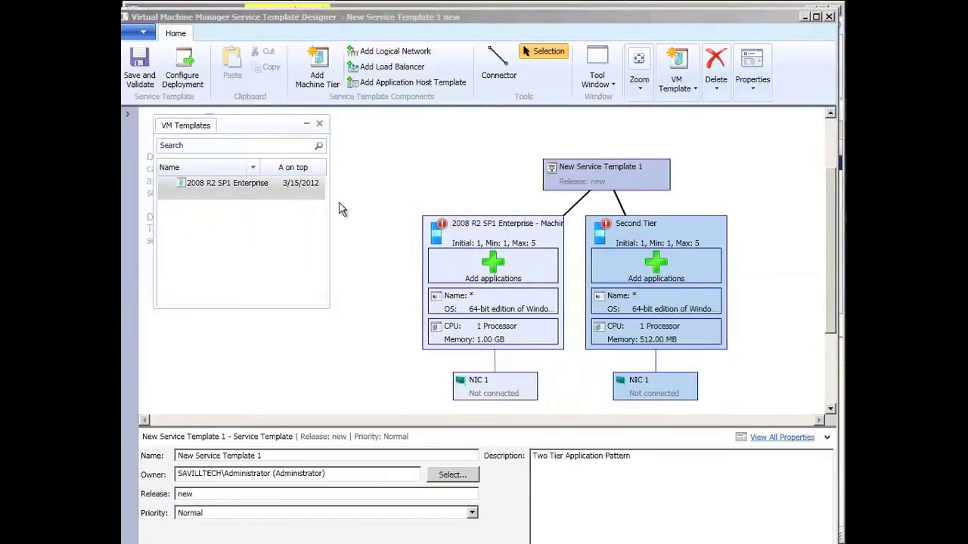
pyautogui.moveTo(210, 188); pyautogui.dragTo(673, 239)
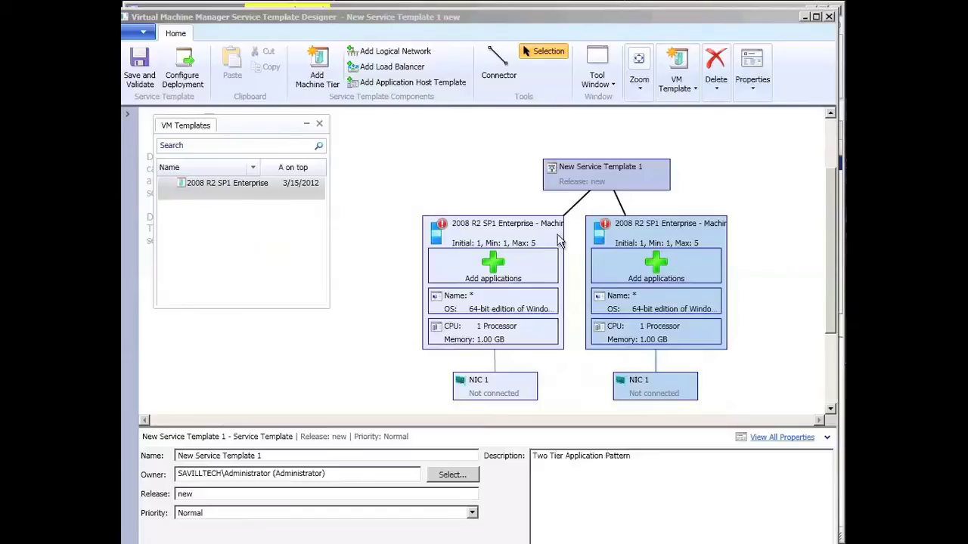
pyautogui.click(493, 277)
pyautogui.rightClick(489, 226)
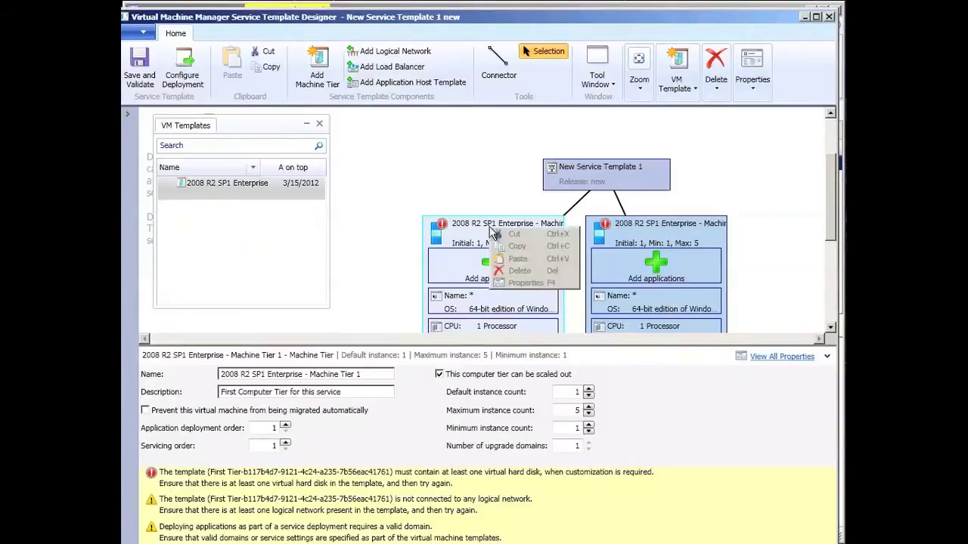
# In Machine Tier 1 properties, choose the Default new application settings profile and add a virtual application.
pyautogui.click(514, 287)
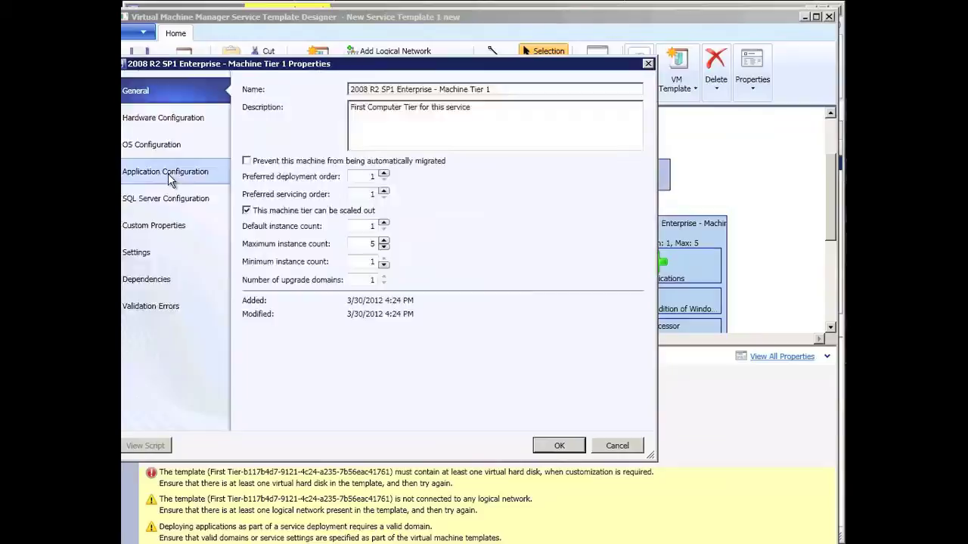
pyautogui.click(165, 173)
pyautogui.click(363, 152)
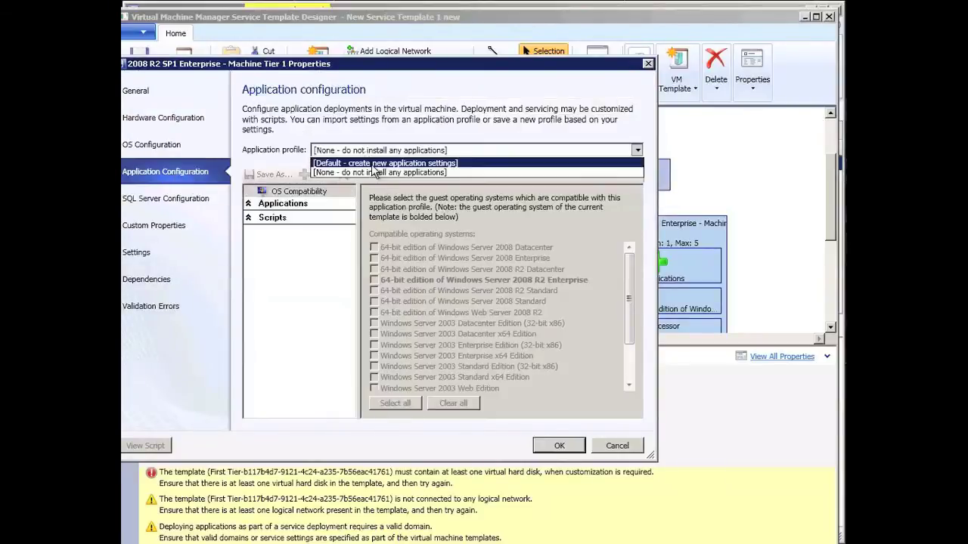
pyautogui.click(382, 164)
pyautogui.click(318, 174)
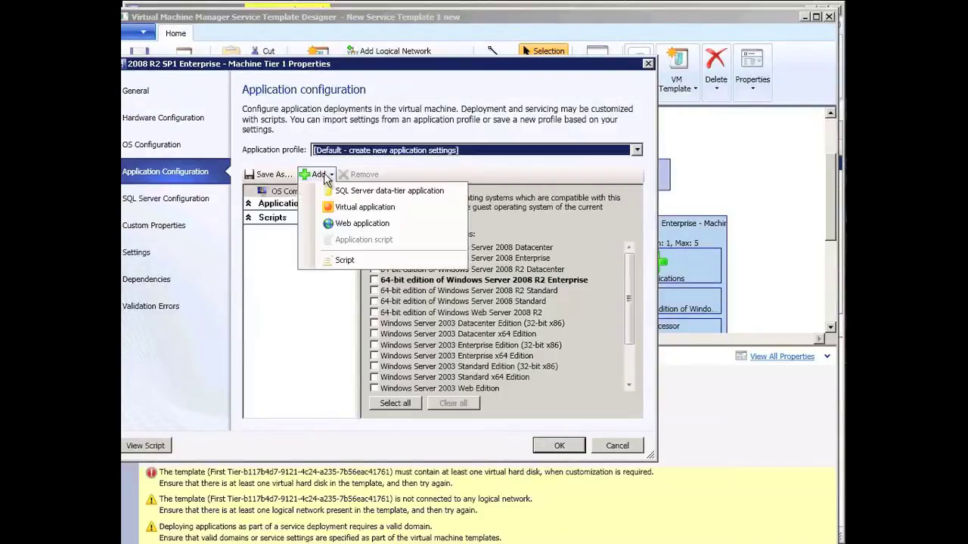
pyautogui.click(361, 207)
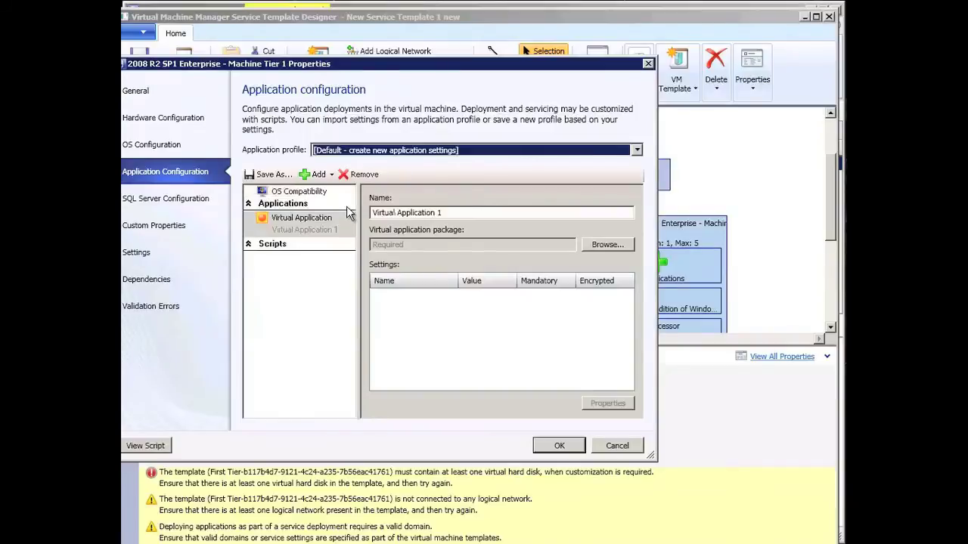
# Pick the Apache_2_2_21 package, then cancel the tier properties and discard the changes.
pyautogui.click(628, 246)
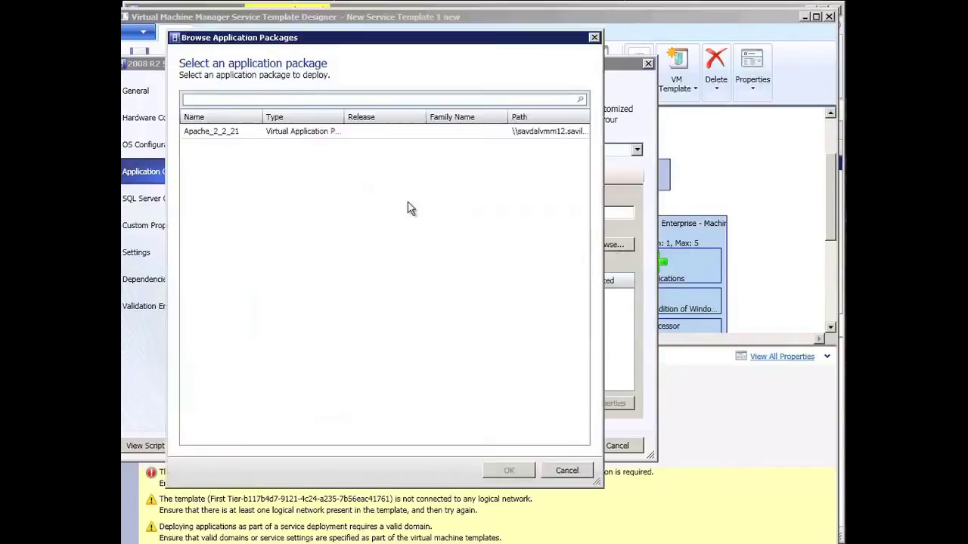
pyautogui.click(252, 133)
pyautogui.click(502, 470)
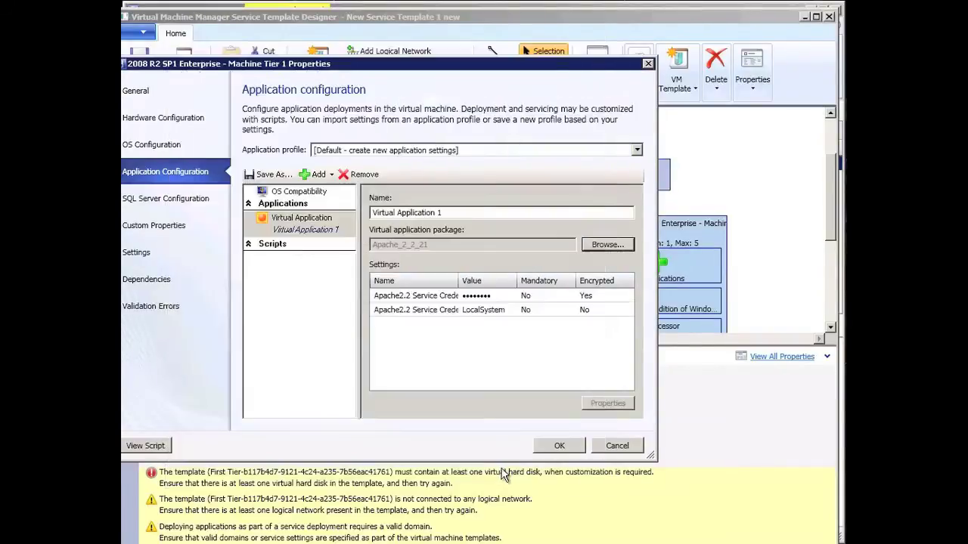
pyautogui.click(621, 447)
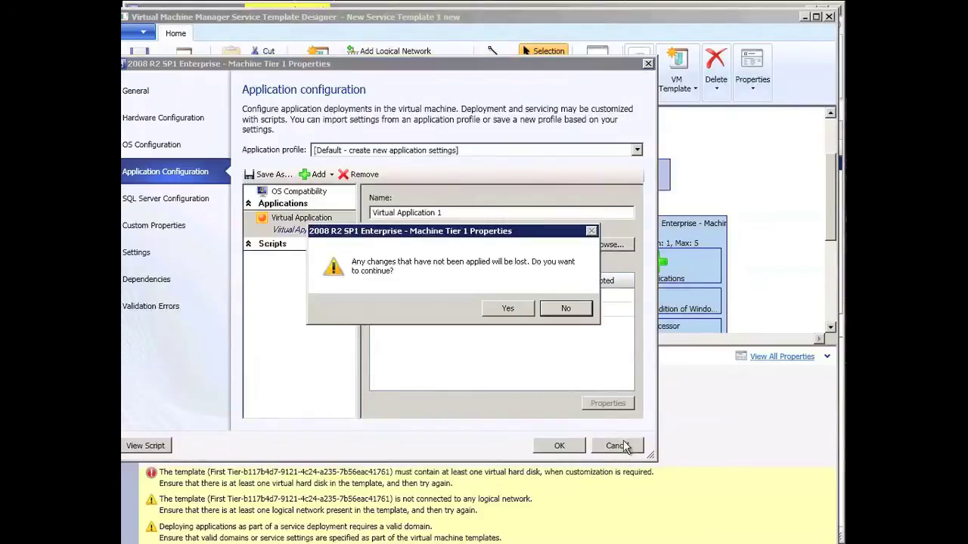
pyautogui.click(505, 310)
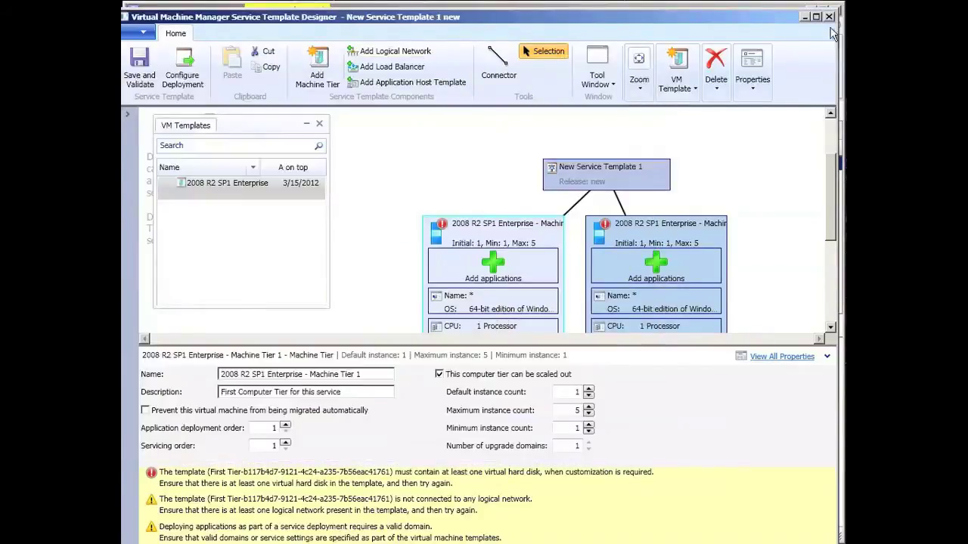
# Close the draft template designer, answer the save prompt, and open LOB Application Alpha in the designer.
pyautogui.click(829, 21)
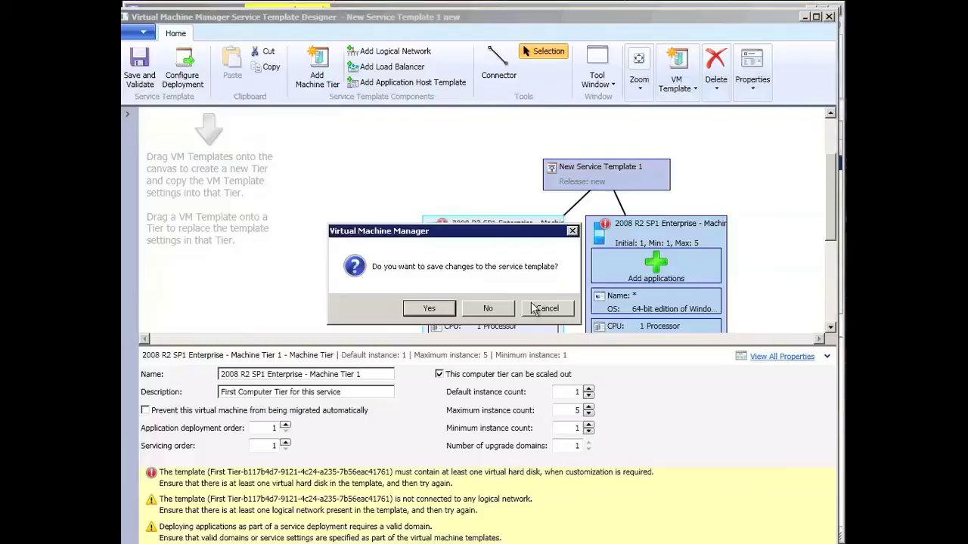
pyautogui.click(491, 311)
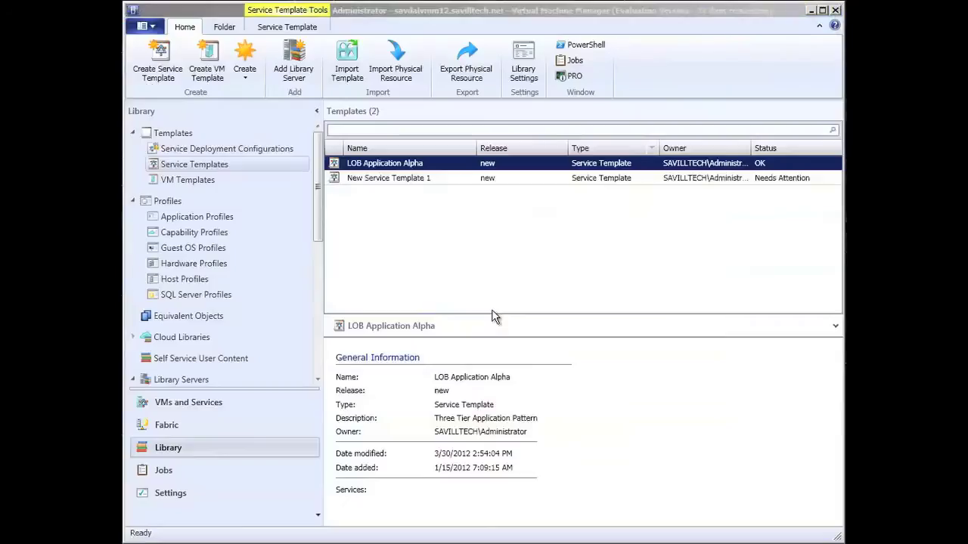
pyautogui.rightClick(387, 168)
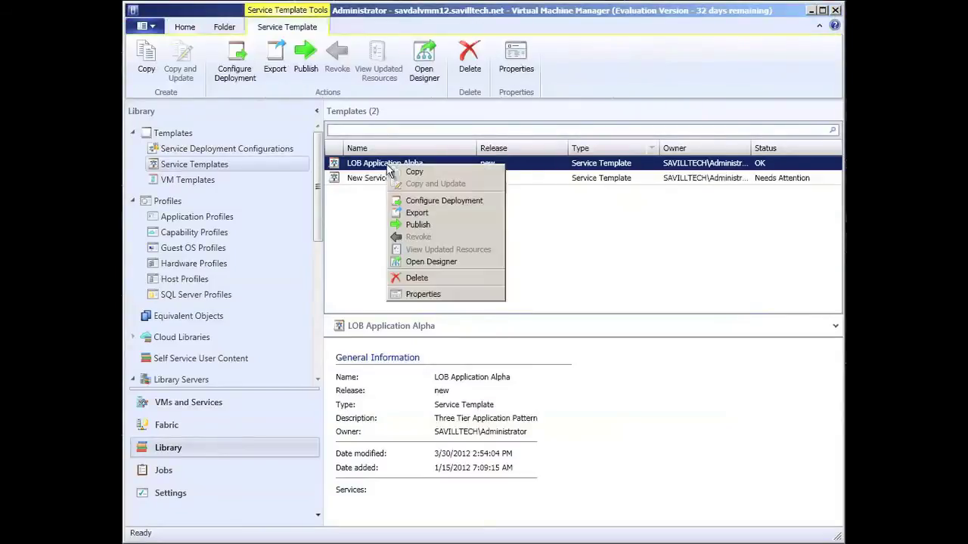
pyautogui.click(426, 263)
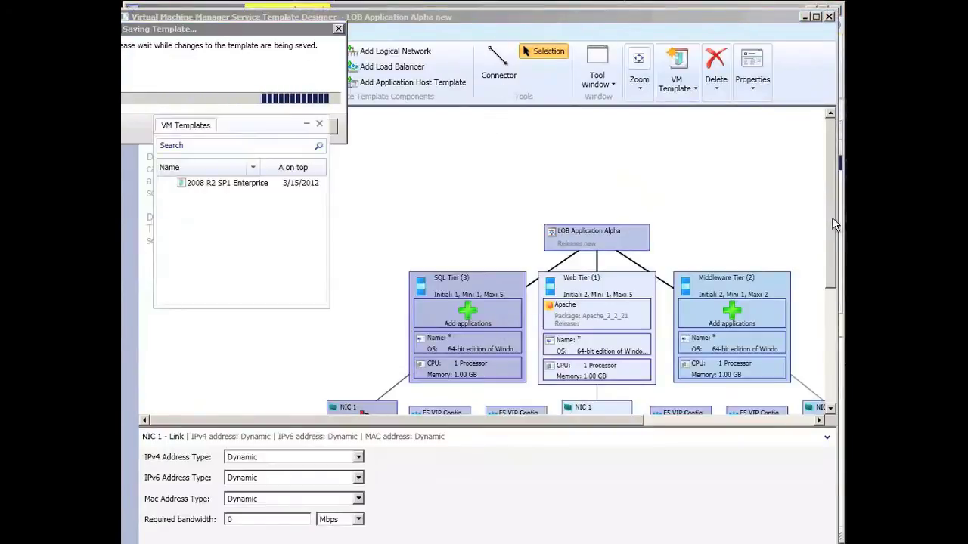
# Scroll the LOB Application Alpha canvas and view Web Tier (1): default 2, maximum 5, minimum 1 instances.
pyautogui.moveTo(832, 223); pyautogui.dragTo(837, 284)
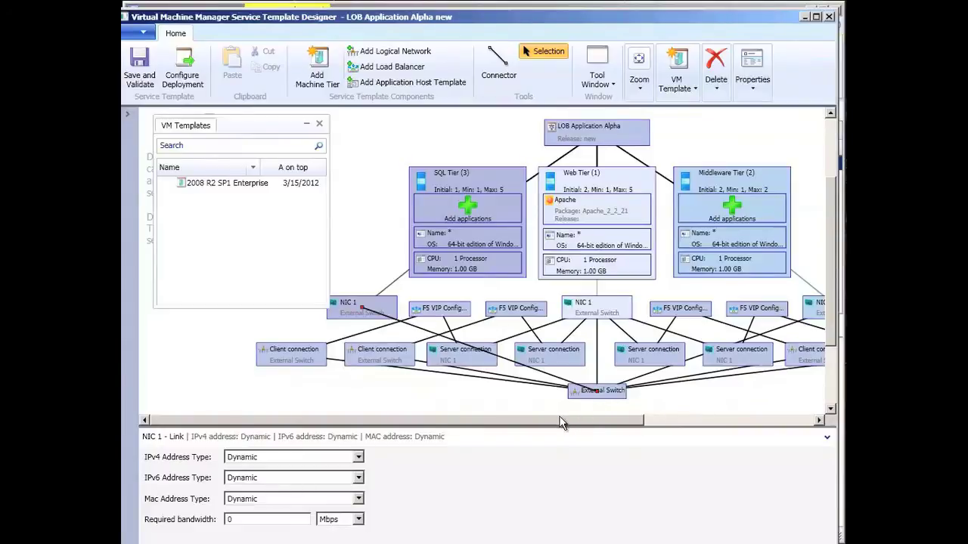
pyautogui.moveTo(558, 426); pyautogui.dragTo(595, 438)
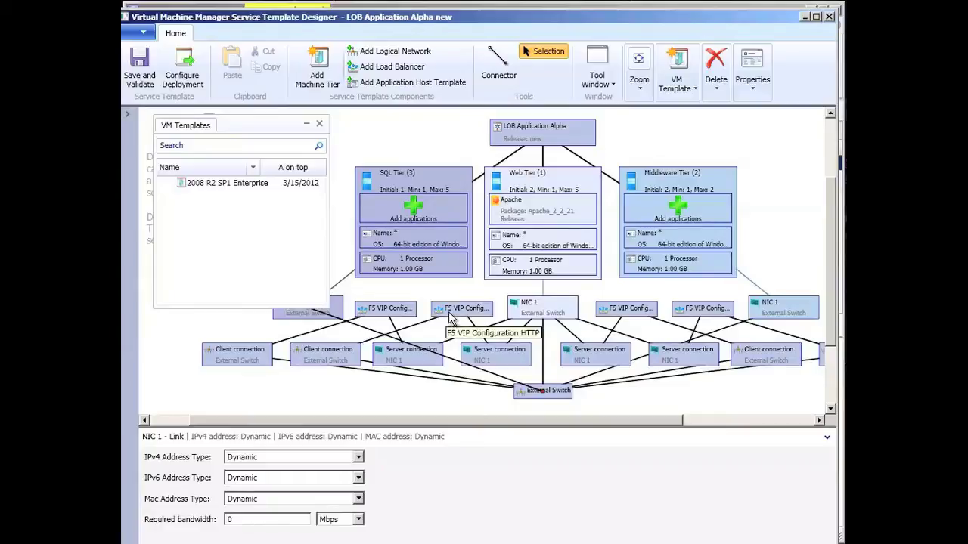
pyautogui.click(528, 174)
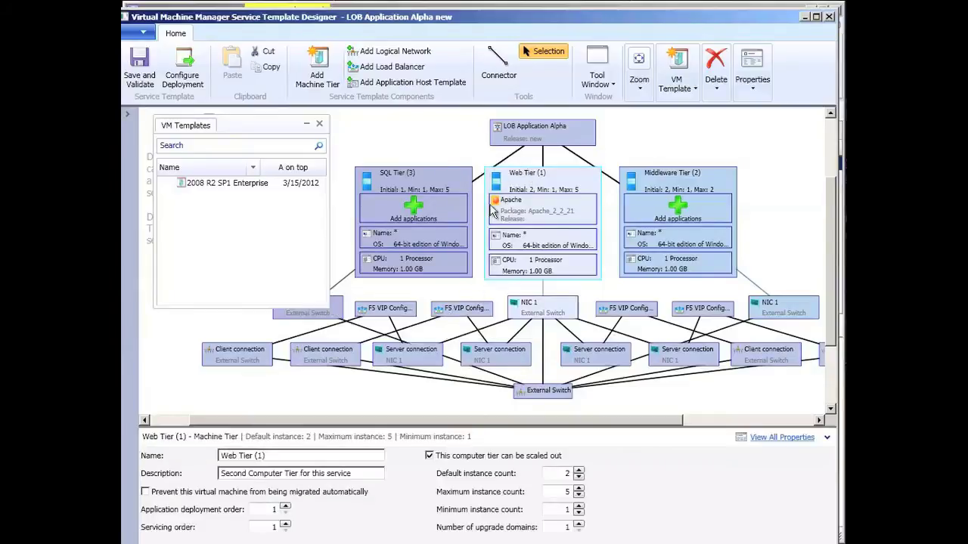
# Check the Web Tier's maximum, minimum and upgrade domain values without changing them.
pyautogui.click(569, 491)
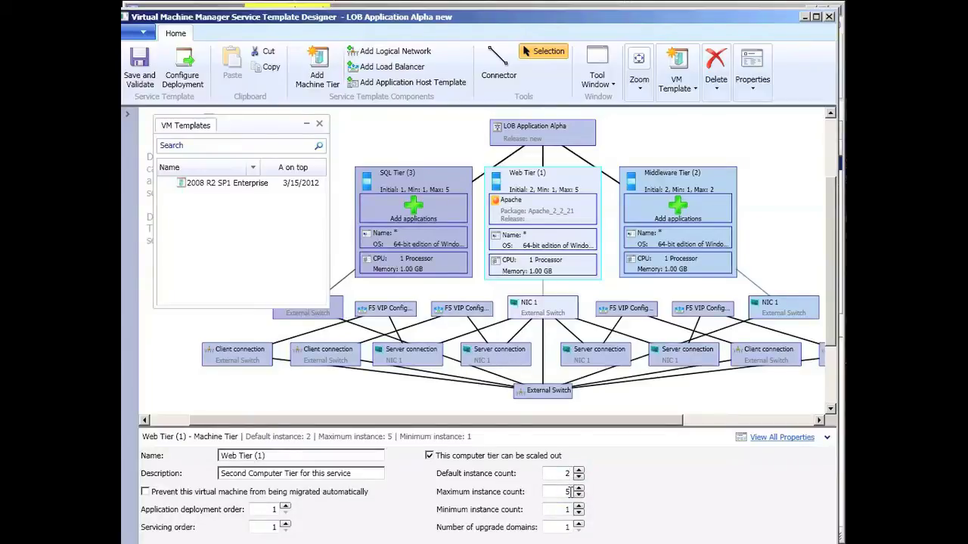
pyautogui.click(569, 510)
pyautogui.doubleClick(562, 529)
# View LOB Application Alpha's properties: release new, priority Normal, Three Tier Application Pattern.
pyautogui.rightClick(540, 187)
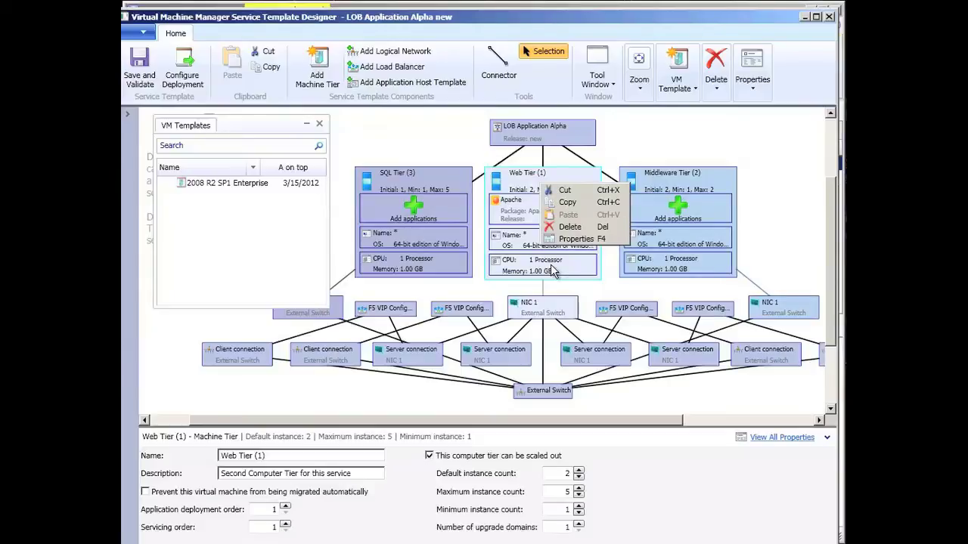
pyautogui.click(767, 170)
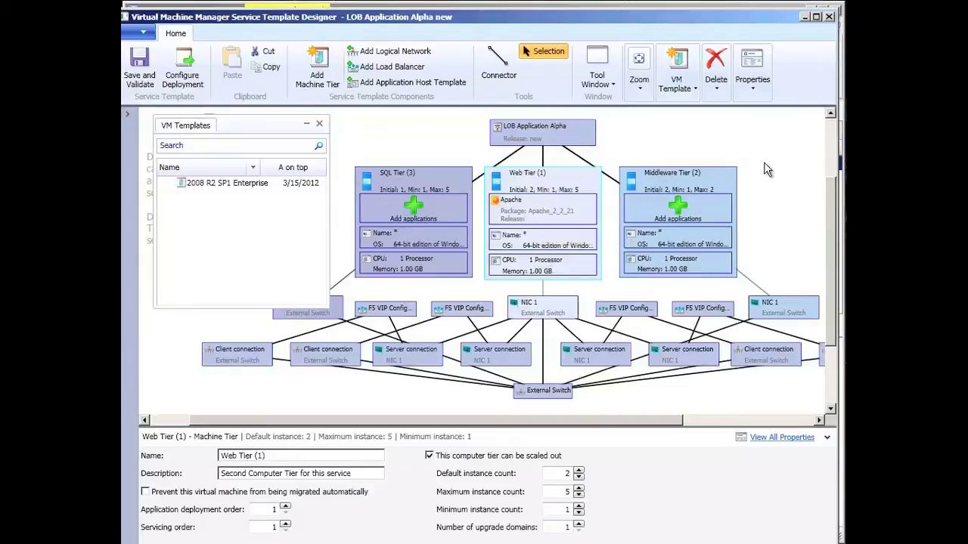
pyautogui.click(767, 170)
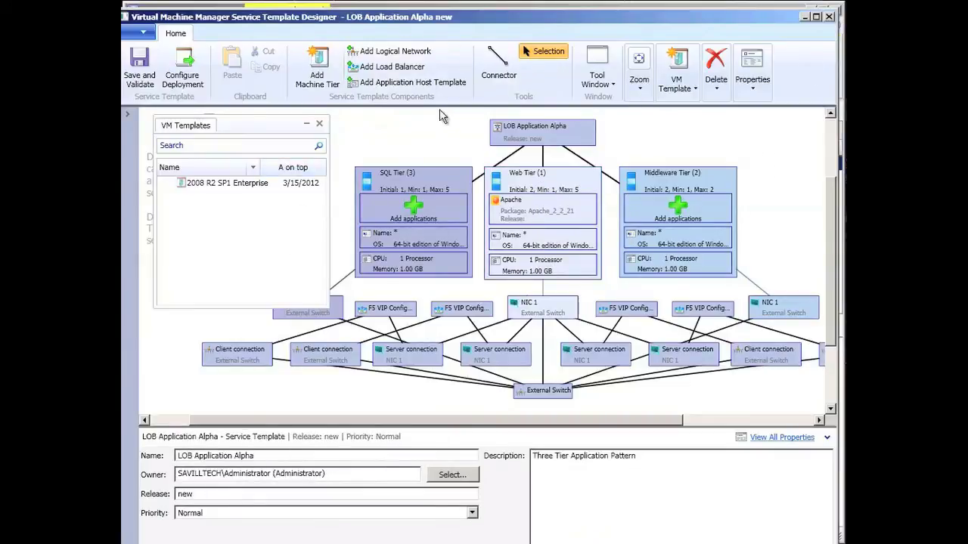
# Abandon the Add Machine Tier wizard and close the designer, returning to the Library.
pyautogui.click(317, 69)
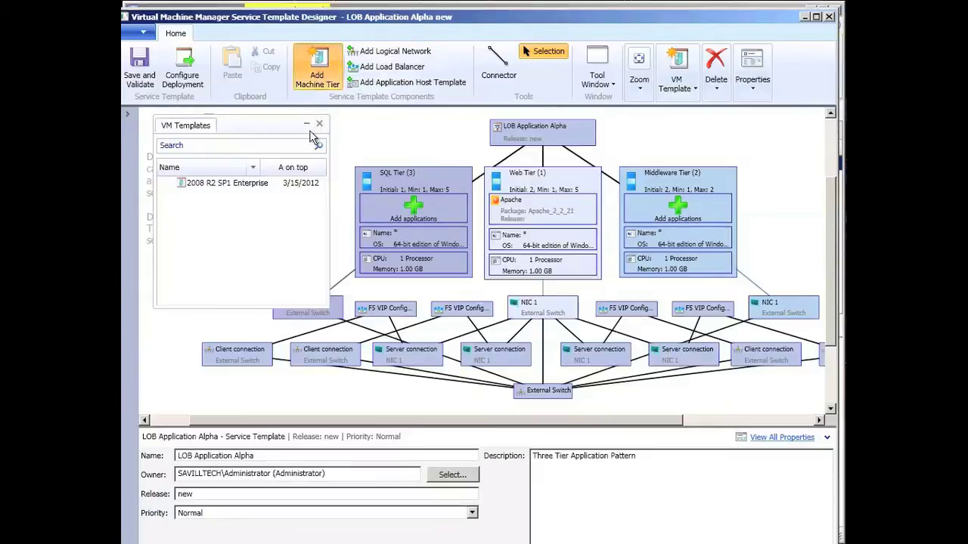
pyautogui.click(320, 64)
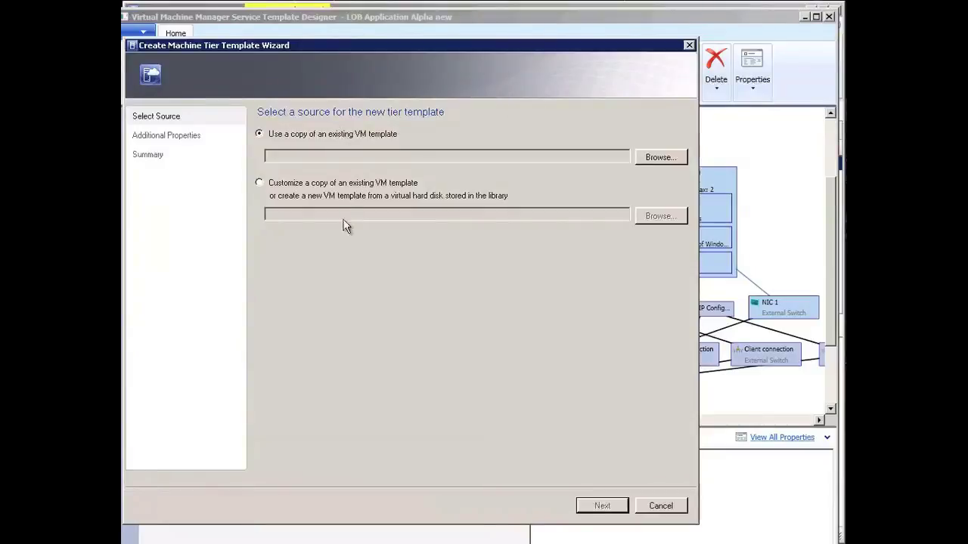
pyautogui.click(668, 515)
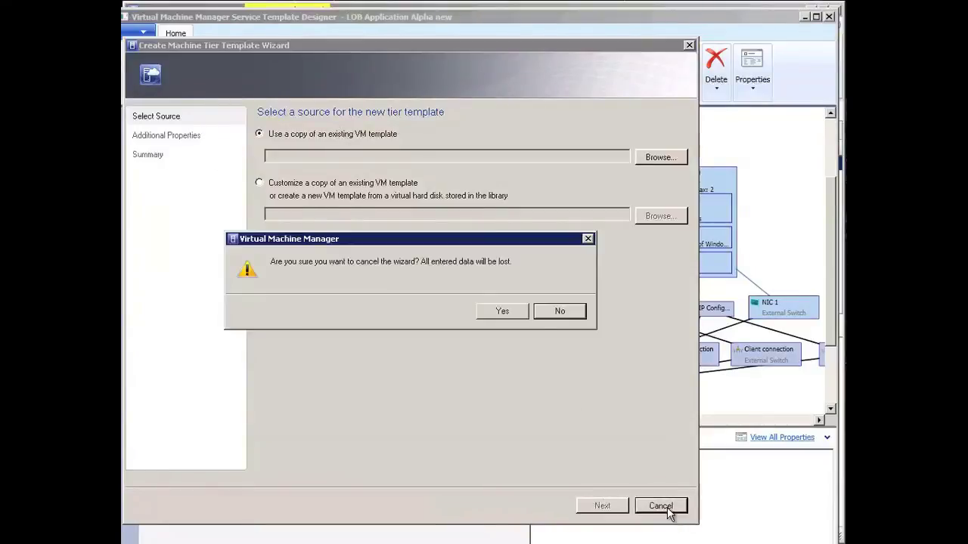
pyautogui.click(517, 312)
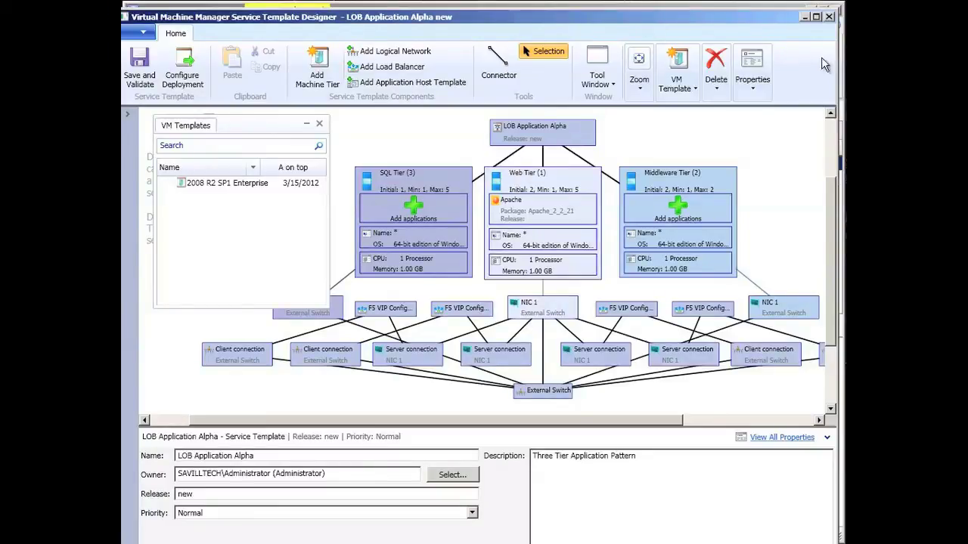
pyautogui.click(829, 16)
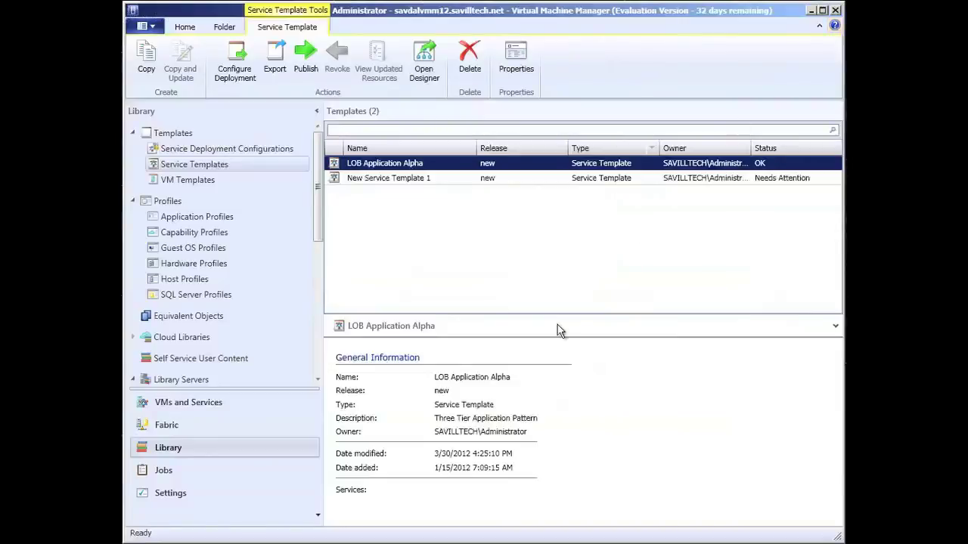